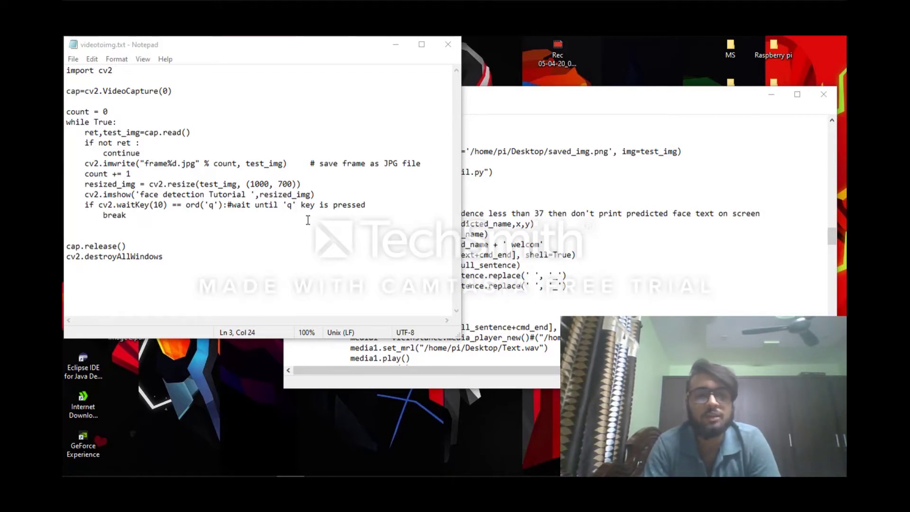
- Bring the main face-recognition script forward and move its window up and left
left_click(524, 188)
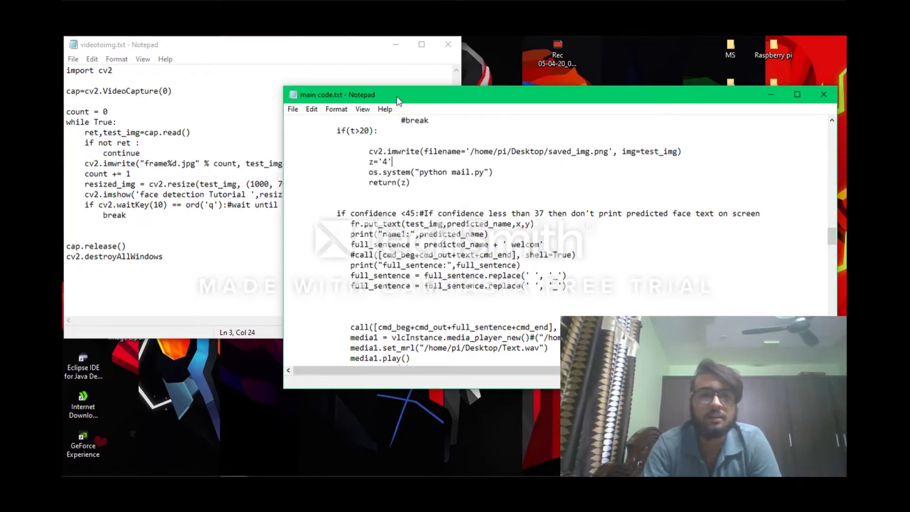
left_click_drag(391, 94, 341, 70)
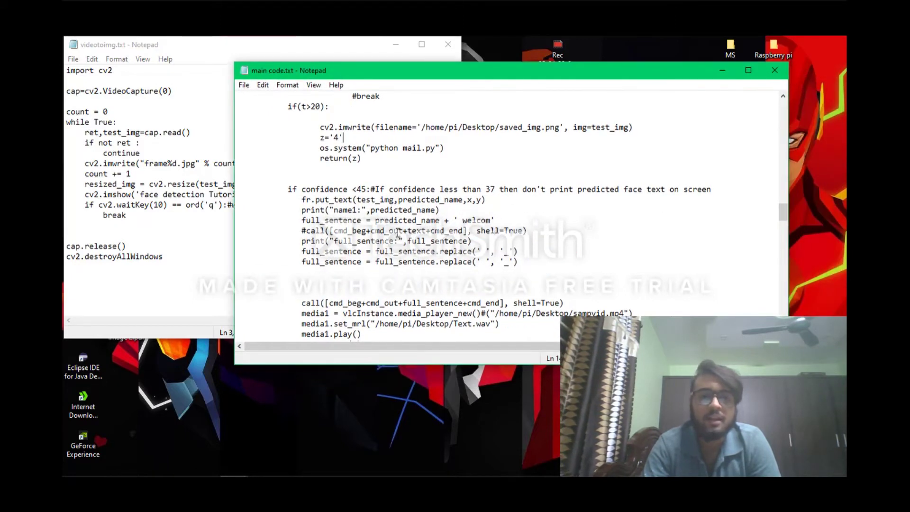
scroll(397, 232, "down", 3)
scroll(396, 232, "down", 2)
scroll(395, 232, "down", 3)
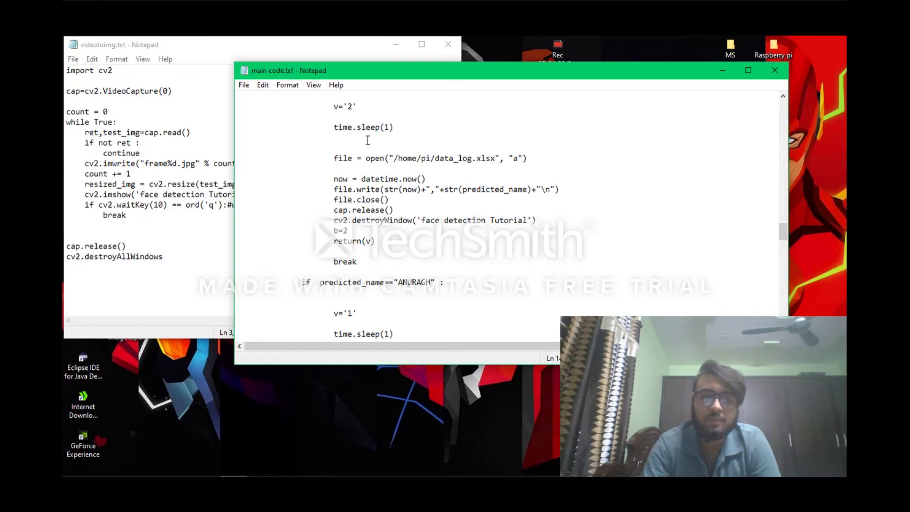
scroll(371, 229, "down", 3)
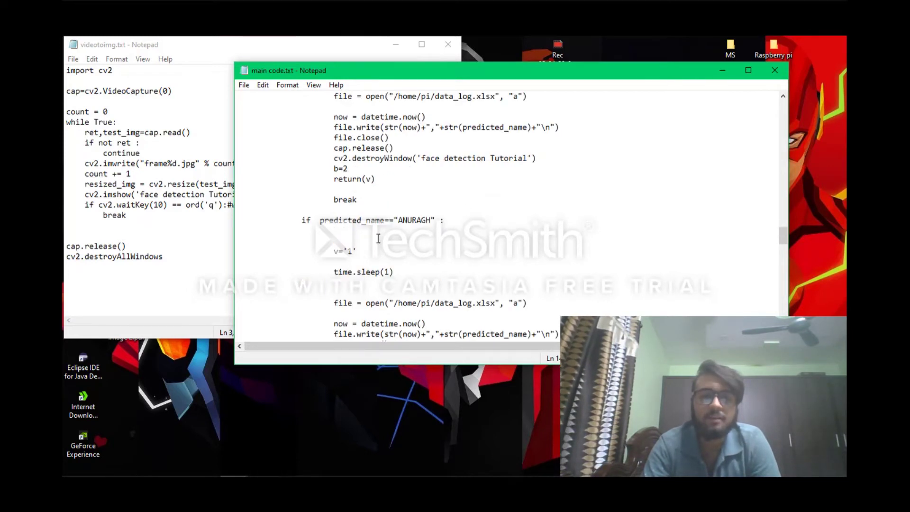
scroll(412, 226, "down", 3)
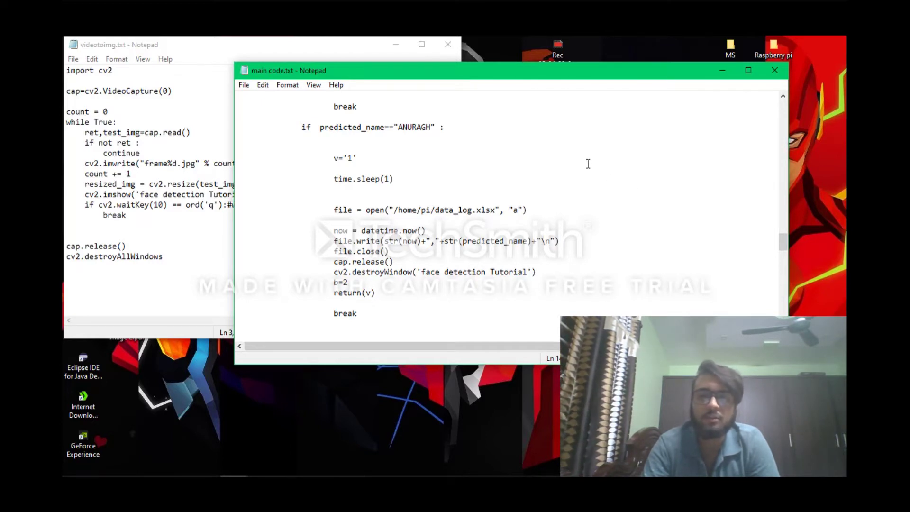
scroll(454, 211, "up", 2)
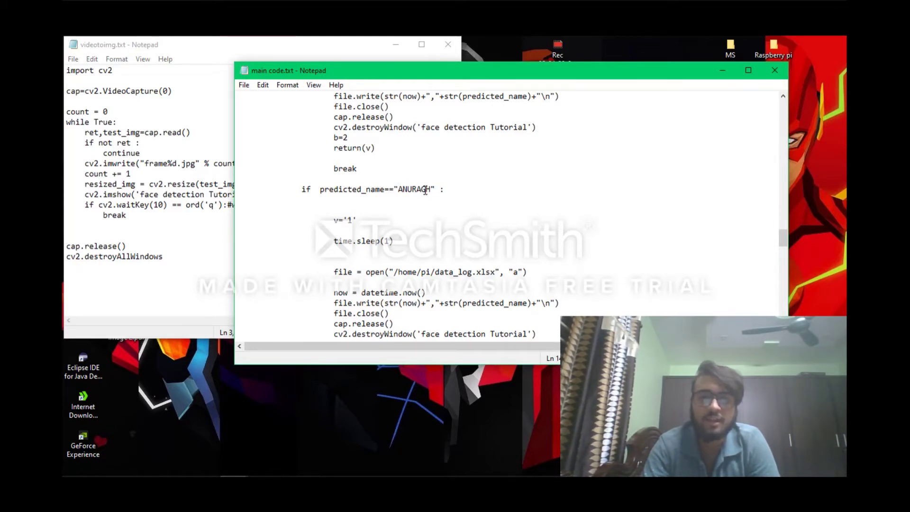
scroll(435, 195, "down", 1)
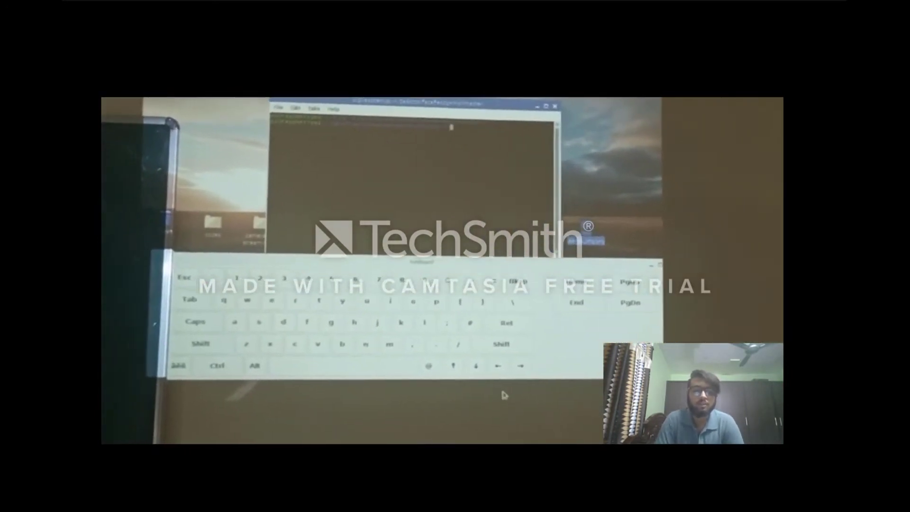
- Recall the last long terminal command with the on-screen Up arrow and run it
left_click(437, 364)
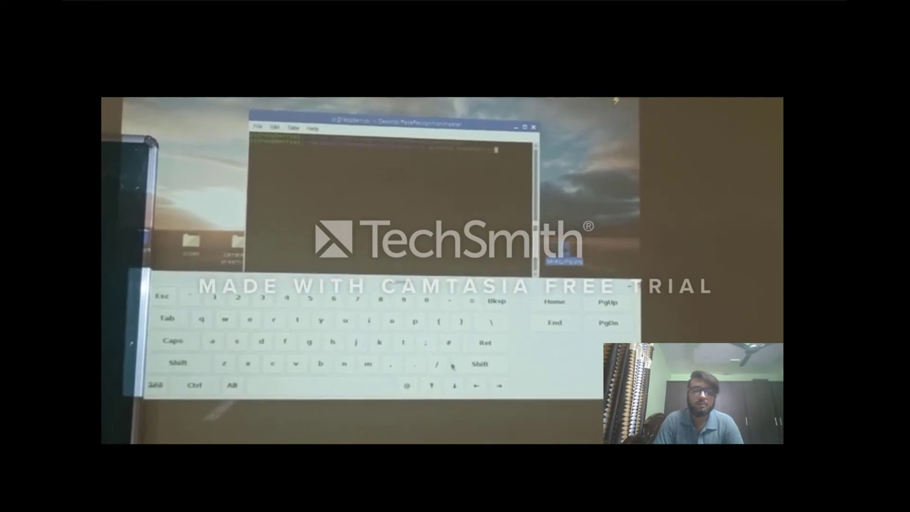
left_click(485, 343)
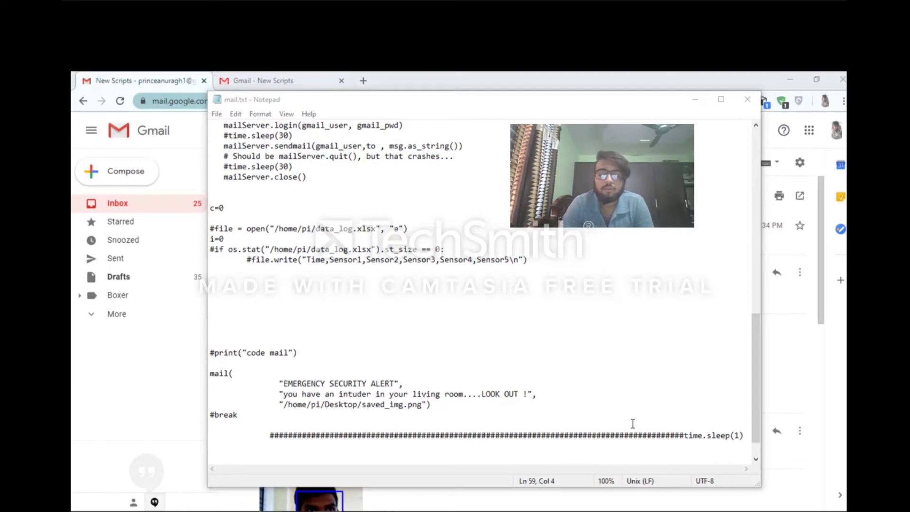
scroll(658, 431, "up", 5)
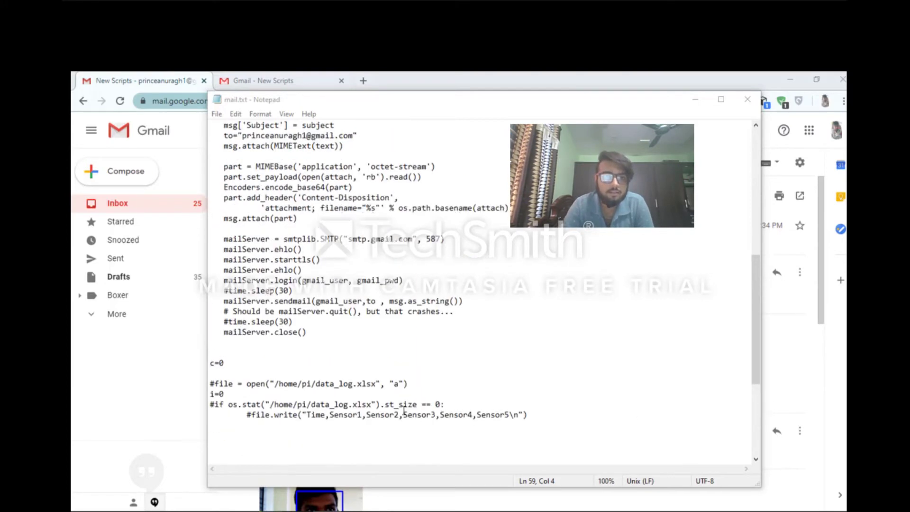
scroll(449, 385, "up", 5)
scroll(326, 269, "up", 3)
scroll(342, 213, "up", 3)
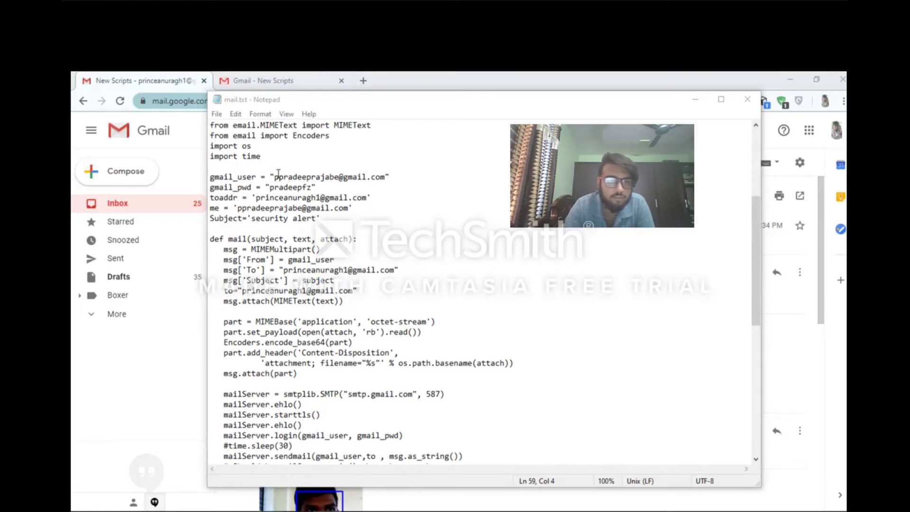
left_click(332, 176)
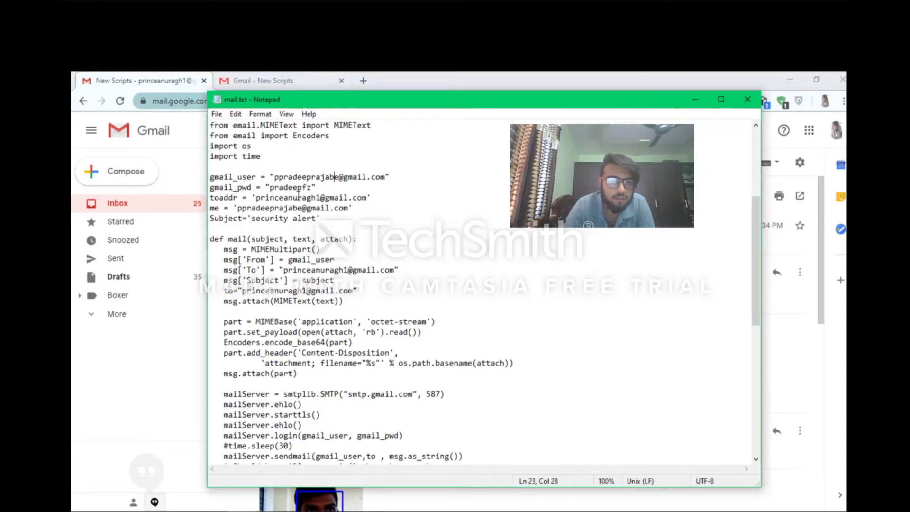
left_click(308, 197)
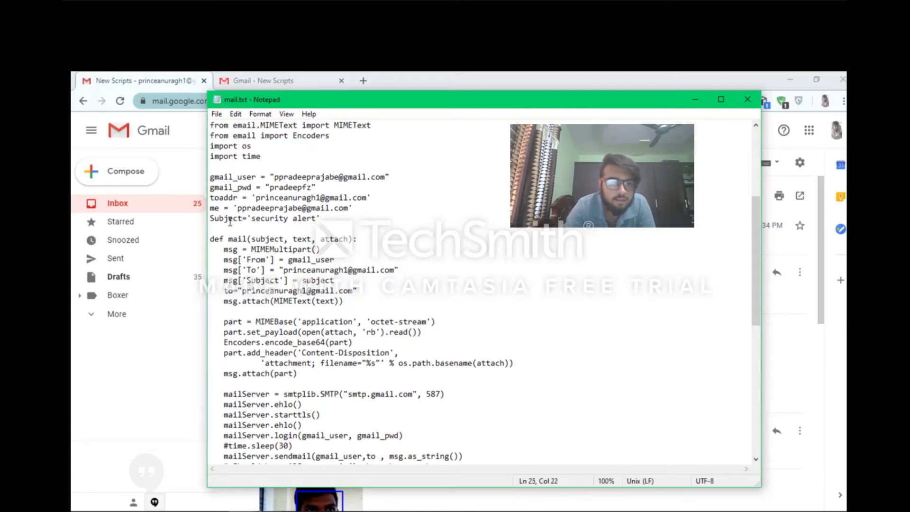
scroll(306, 223, "up", 1)
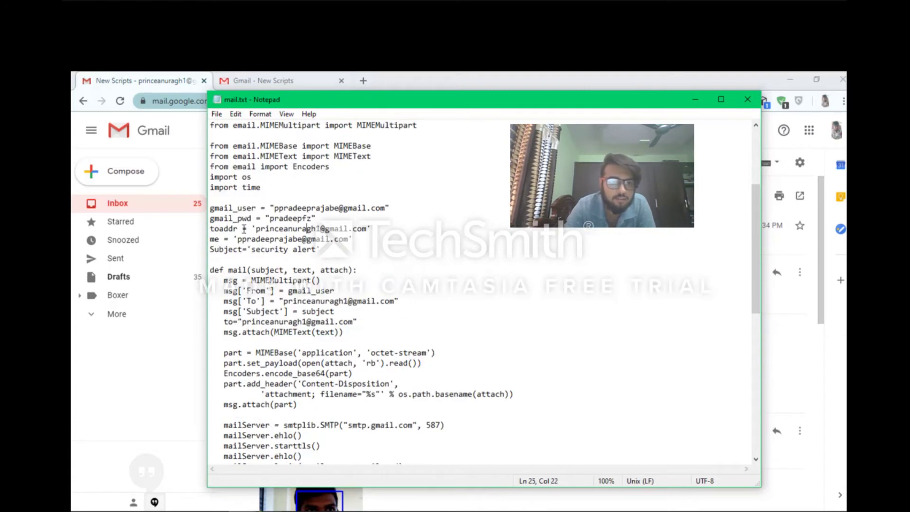
left_click_drag(211, 251, 294, 250)
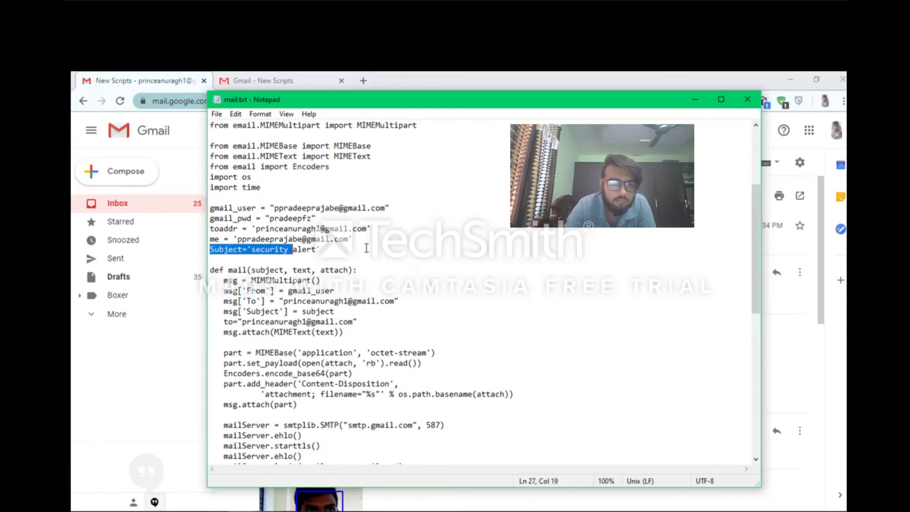
scroll(366, 246, "down", 3)
scroll(341, 249, "down", 3)
scroll(312, 249, "down", 1)
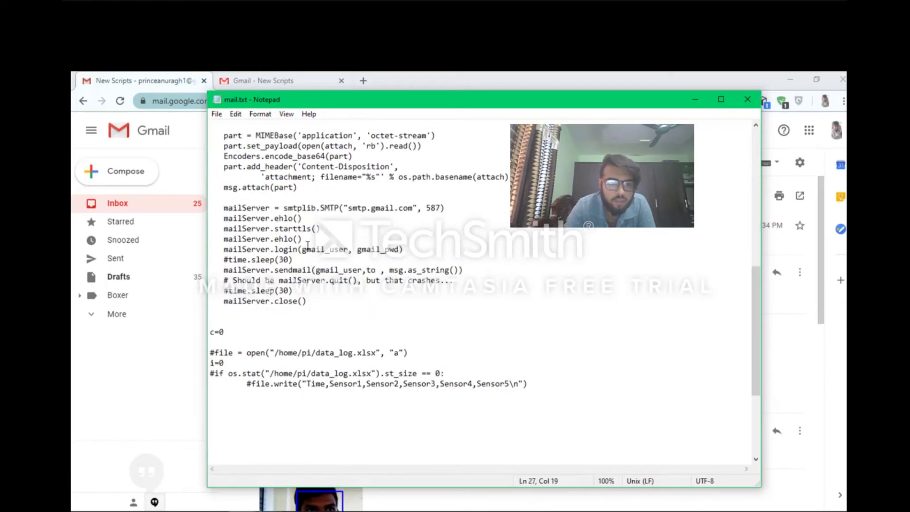
scroll(341, 251, "up", 2)
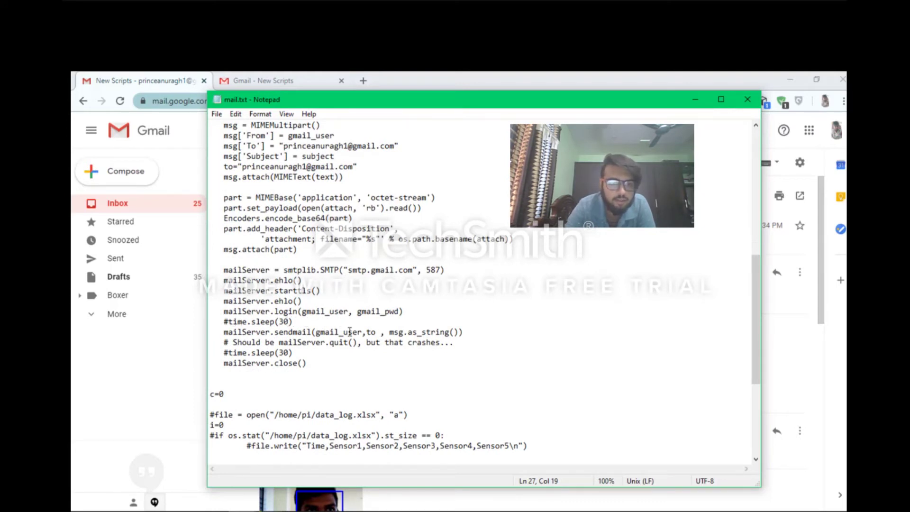
scroll(339, 322, "down", 2)
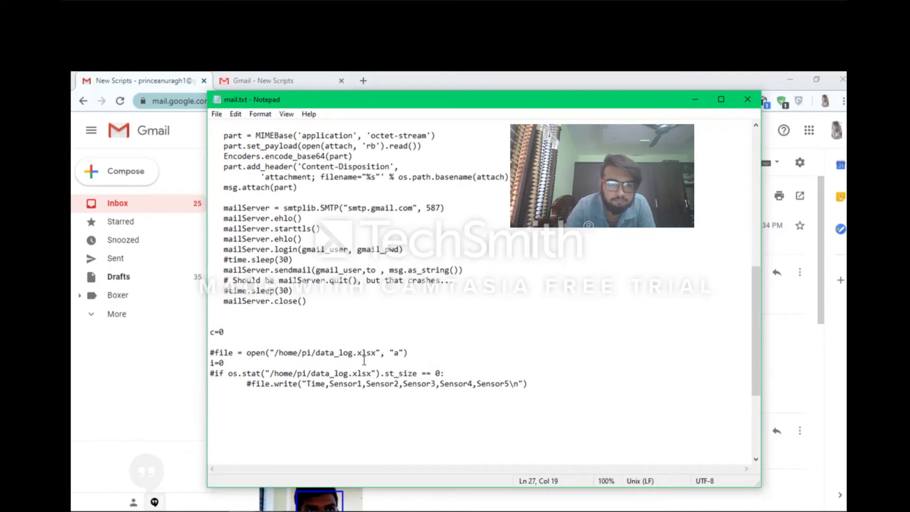
scroll(274, 360, "down", 1)
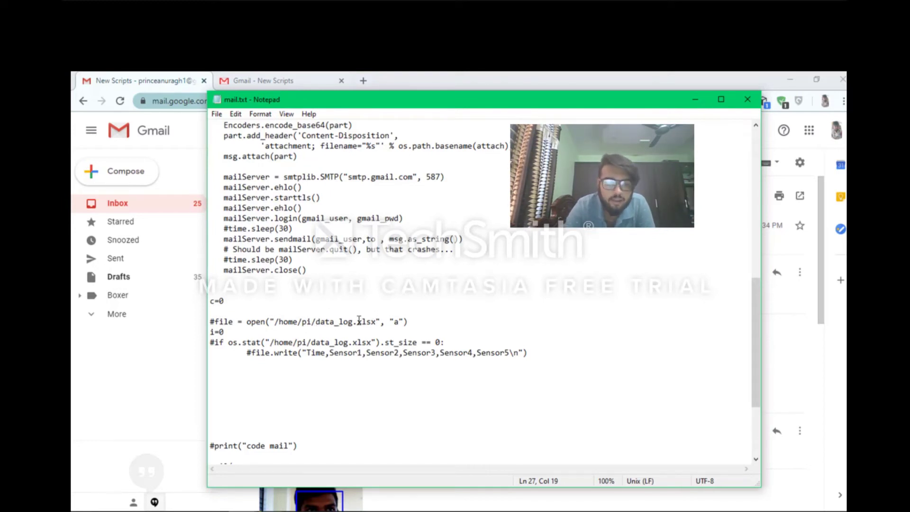
scroll(374, 325, "down", 1)
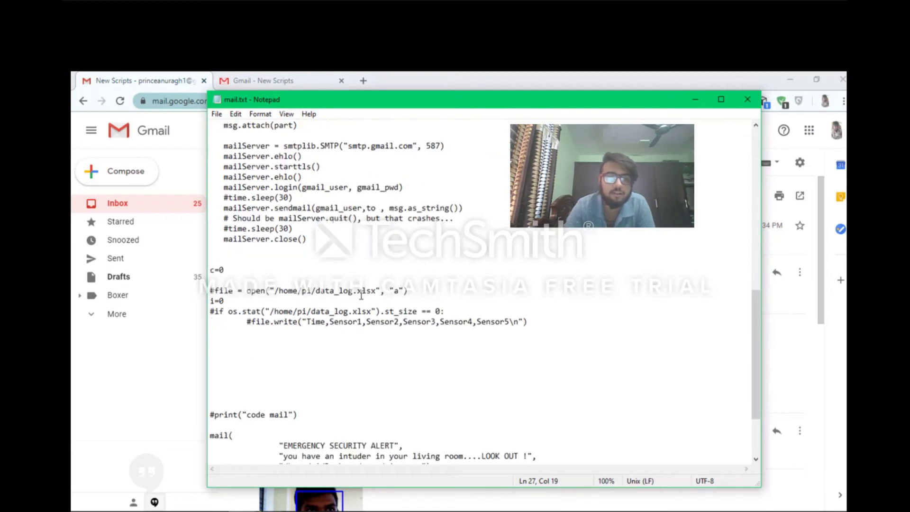
scroll(387, 293, "down", 2)
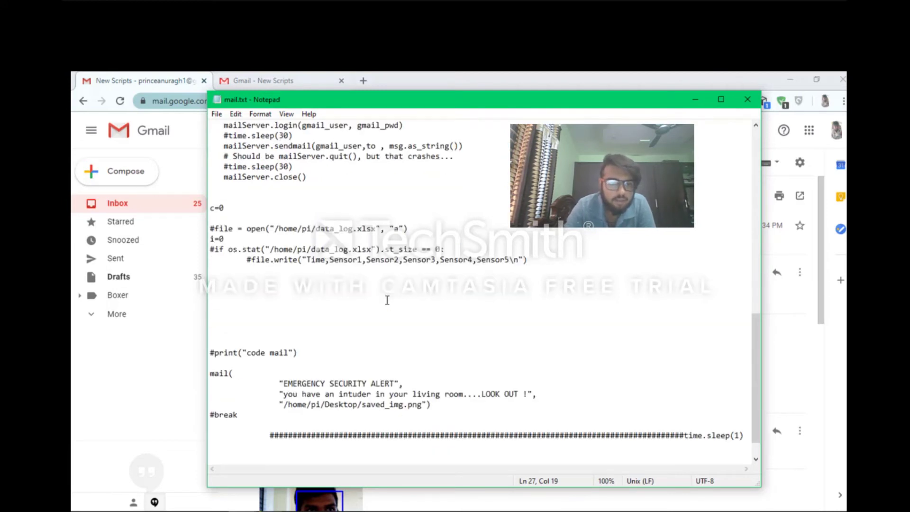
scroll(340, 263, "down", 1)
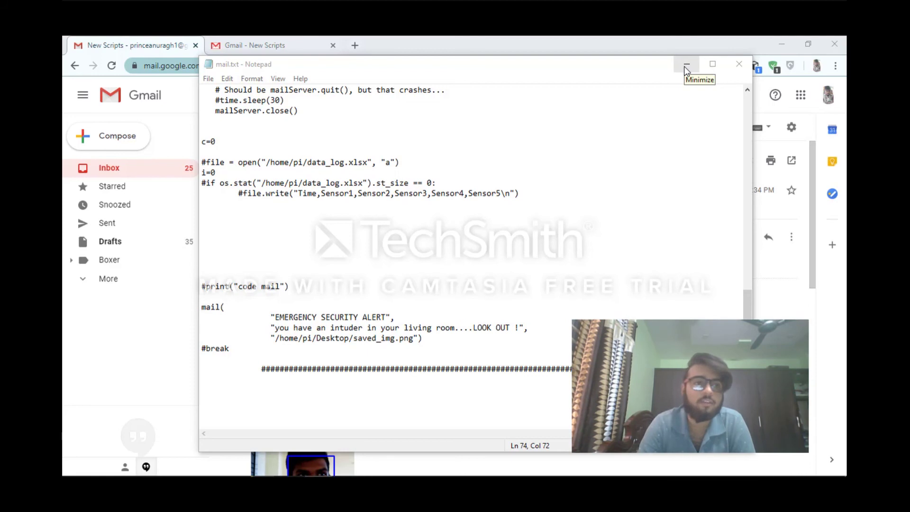
- Hide the script window to reveal the New Scripts intruder-alert email thread
left_click(686, 66)
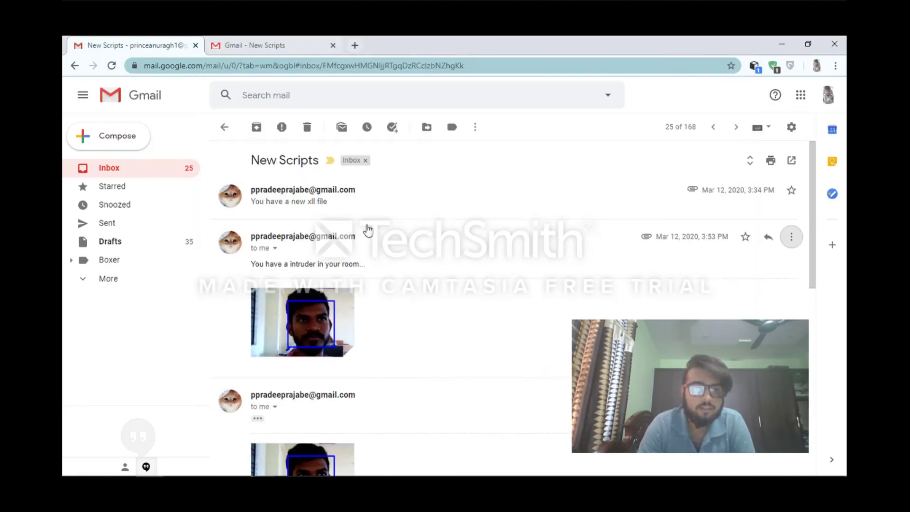
scroll(369, 214, "down", 1)
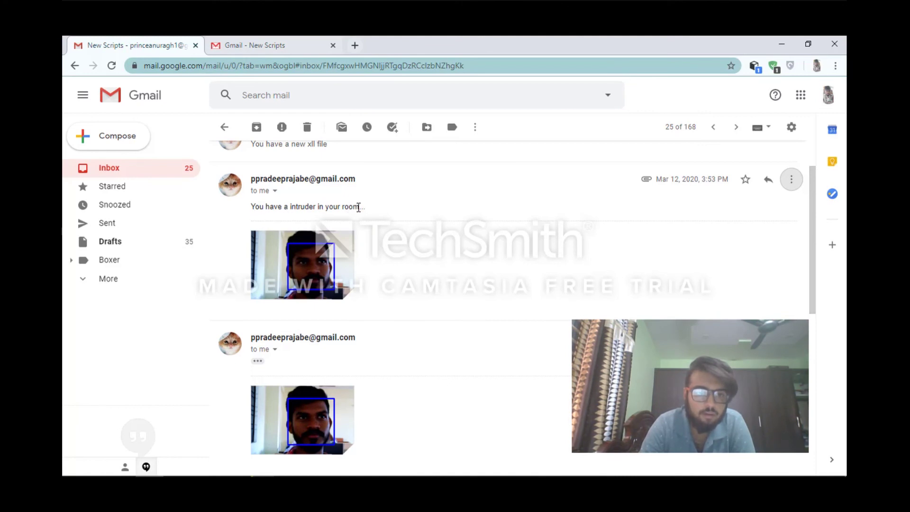
scroll(369, 234, "down", 3)
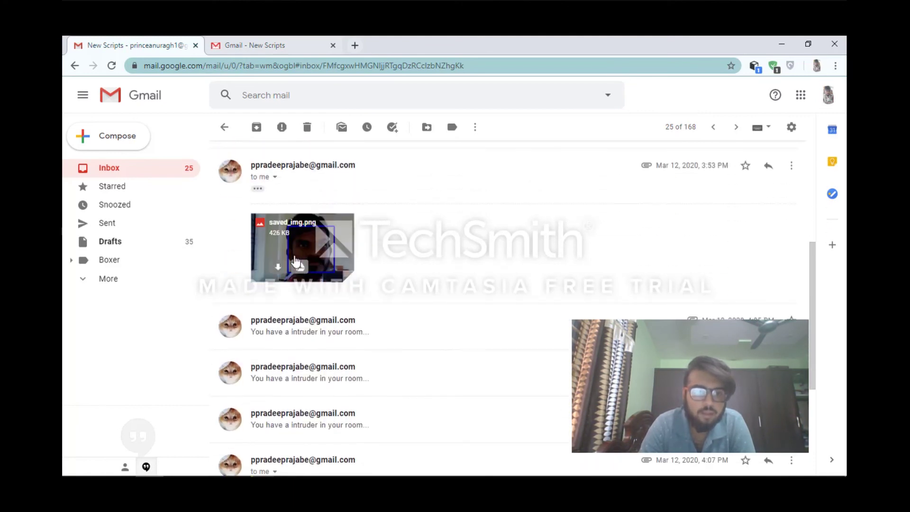
scroll(348, 260, "down", 2)
scroll(349, 259, "down", 3)
scroll(349, 285, "down", 3)
scroll(355, 284, "down", 2)
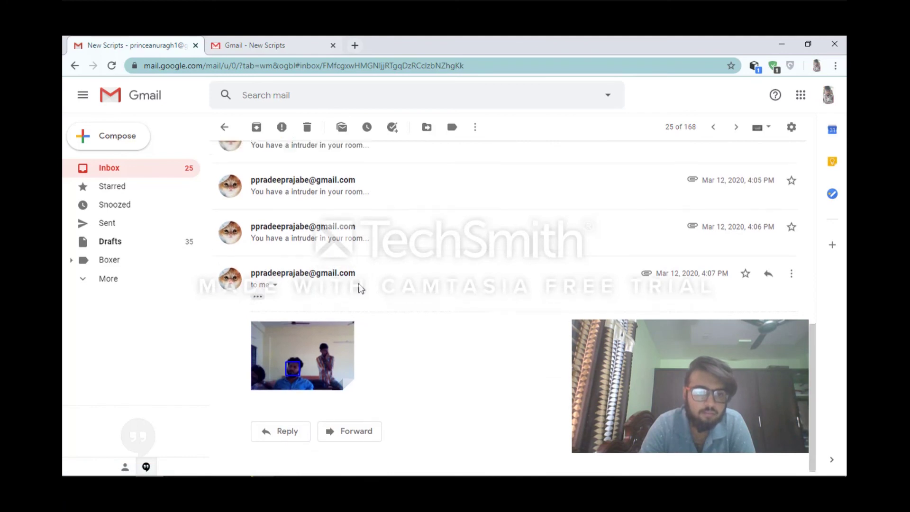
scroll(356, 284, "up", 7)
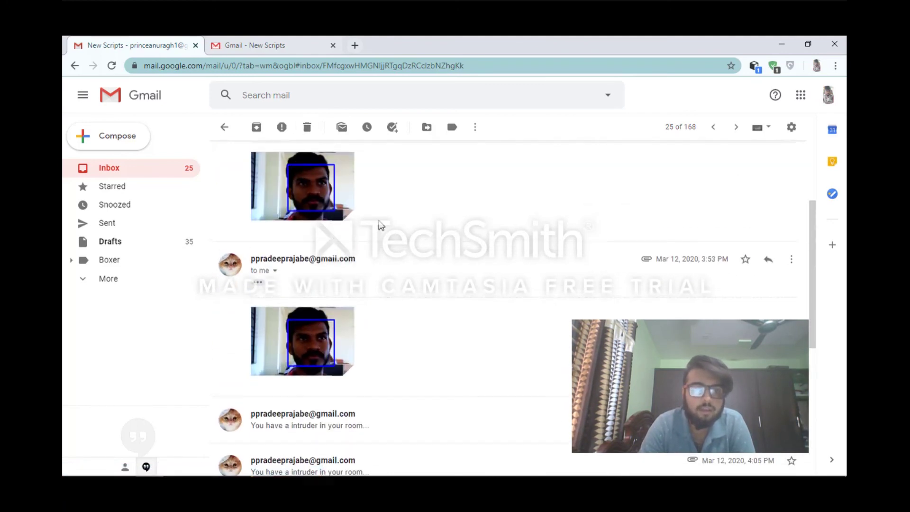
scroll(417, 279, "up", 3)
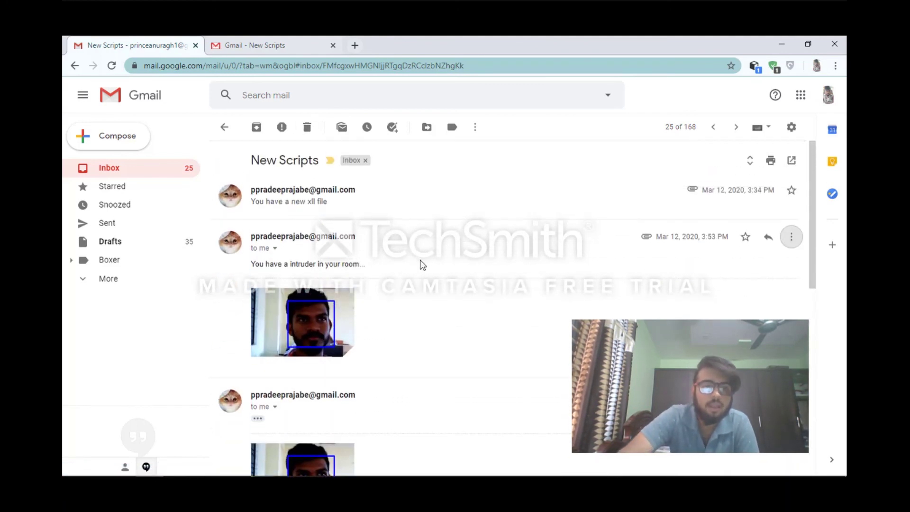
left_click(255, 45)
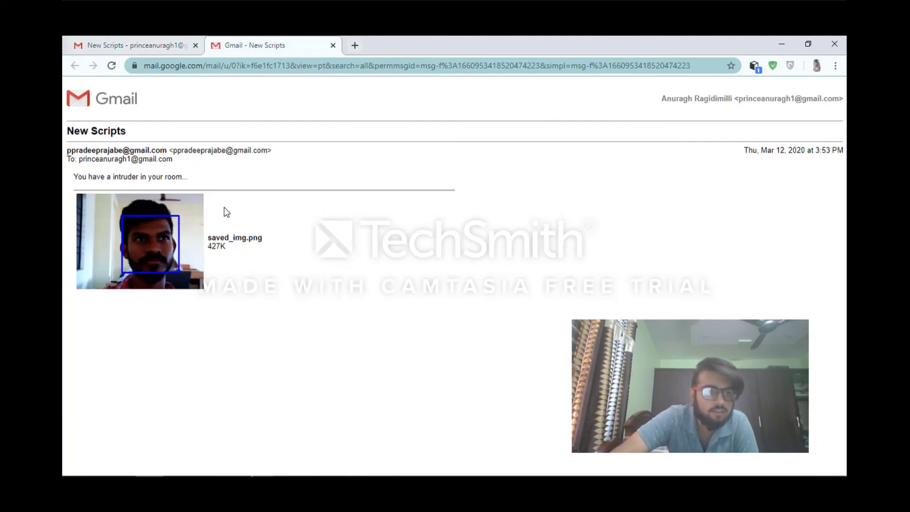